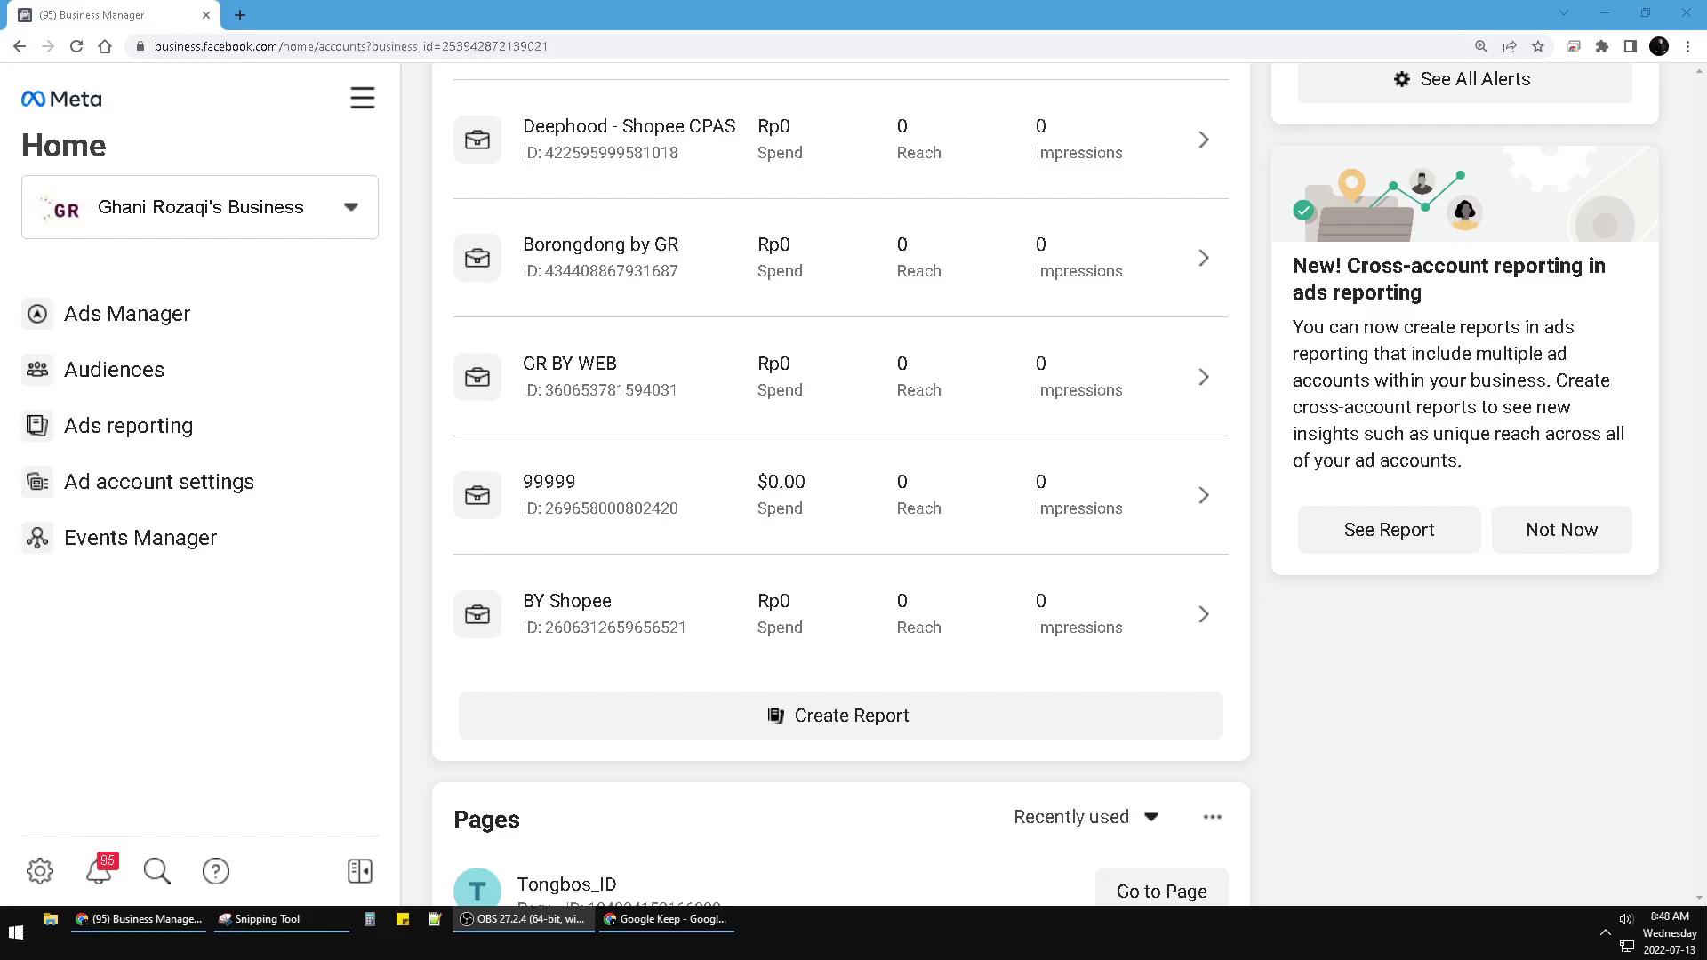
Go from the business Home overview to Business settings via the sidebar gear
{"action": "left_click", "coordinate": [995, 8]}
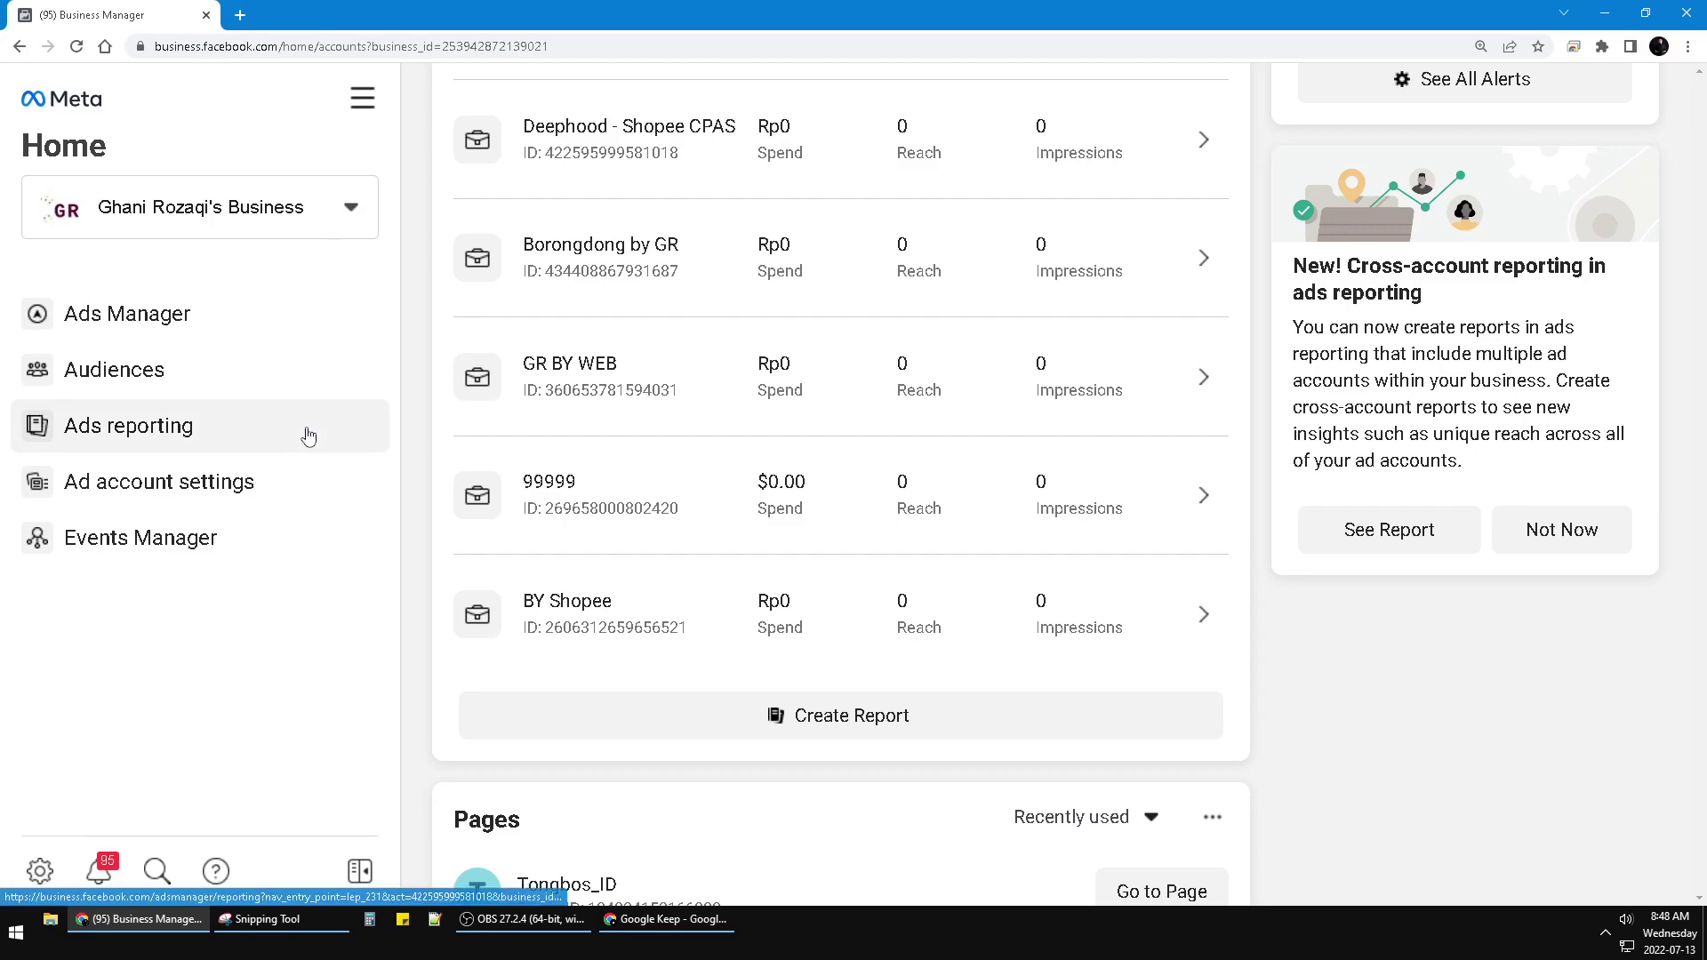
{"action": "scroll", "coordinate": [832, 447], "scroll_direction": "up", "scroll_amount": 3}
{"action": "scroll", "coordinate": [833, 447], "scroll_direction": "down", "scroll_amount": 4}
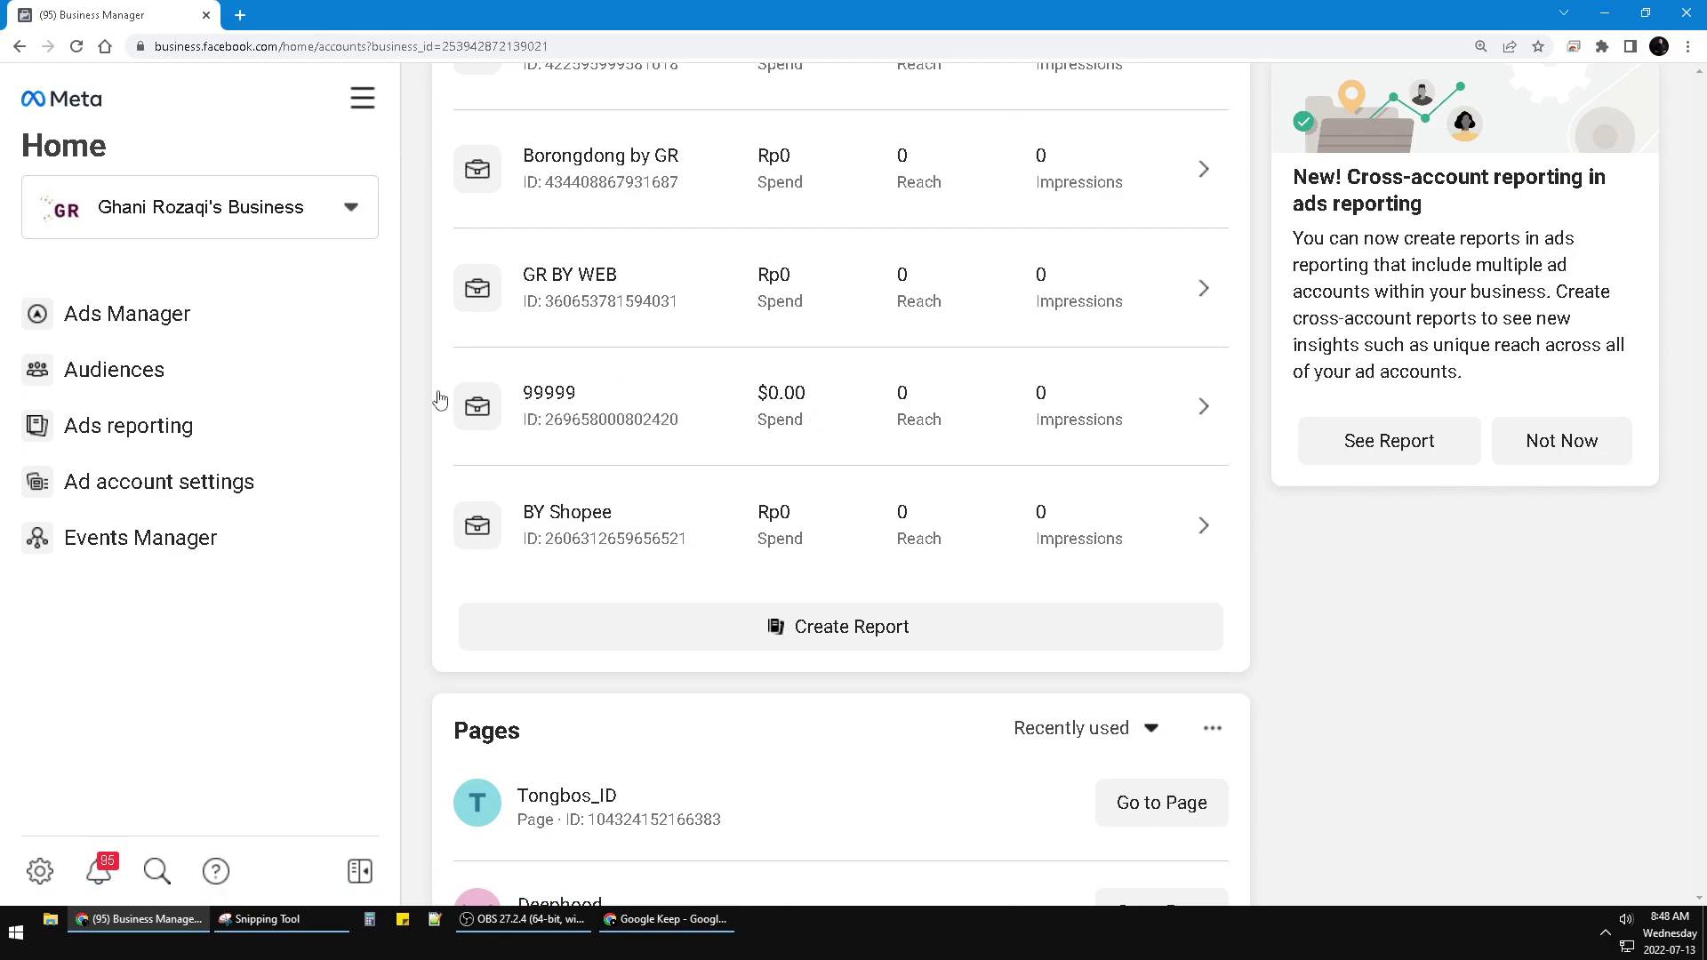
{"action": "left_click", "coordinate": [44, 871]}
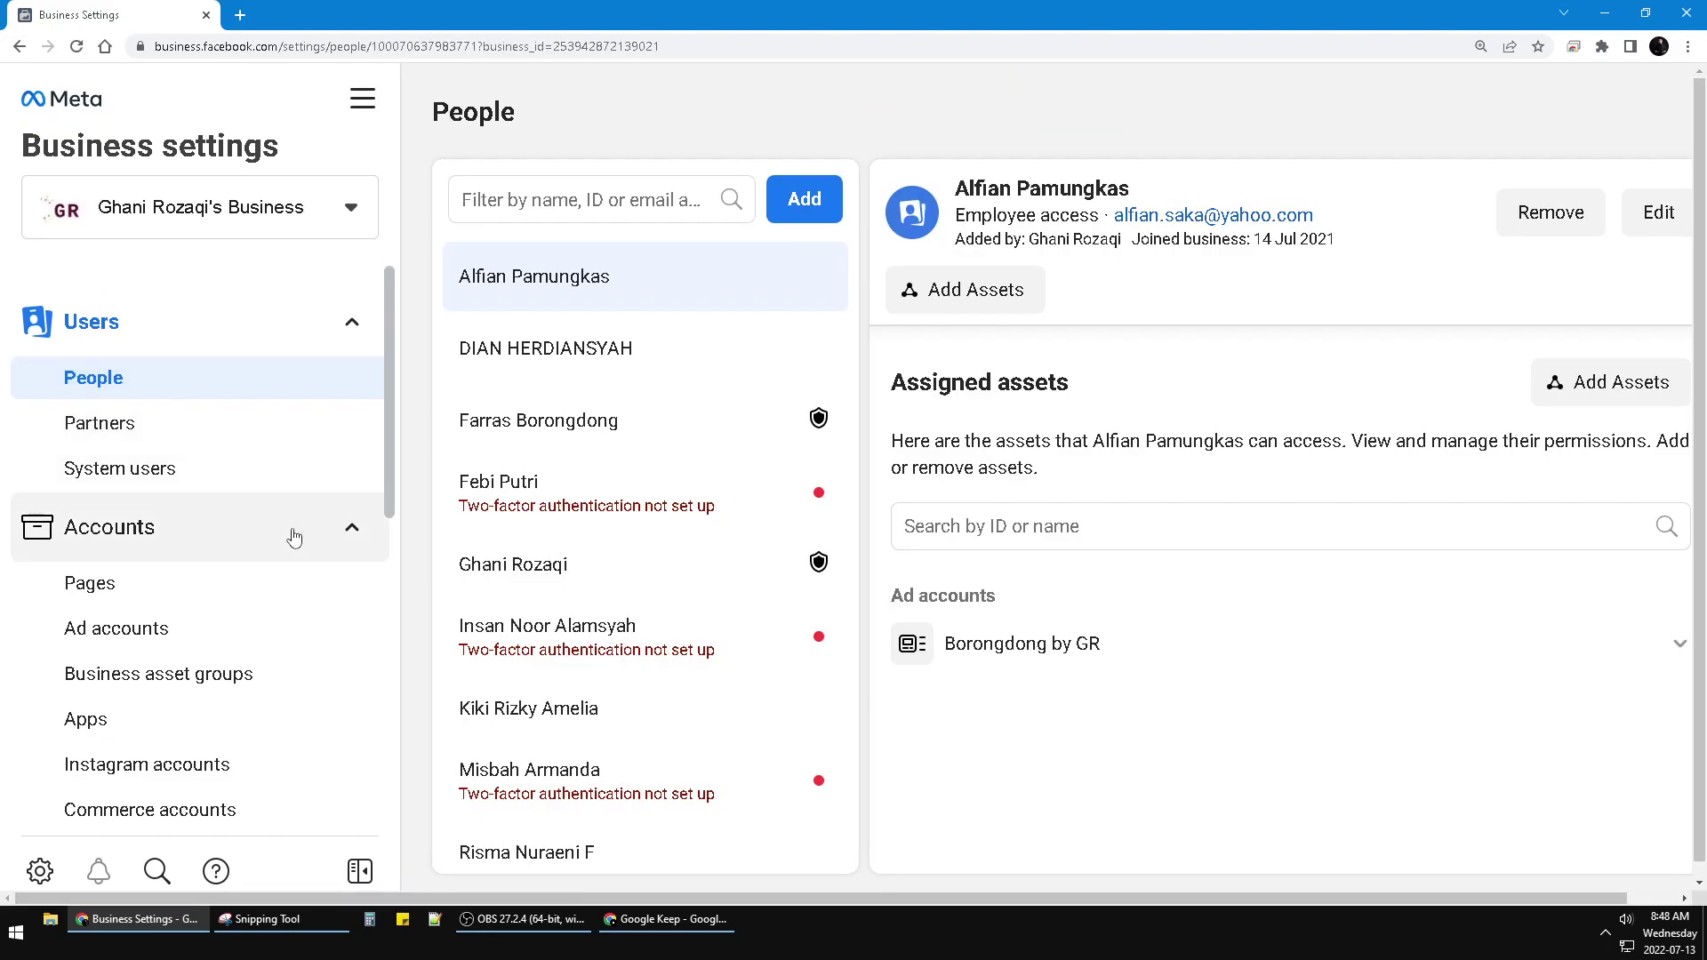
{"action": "scroll", "coordinate": [295, 536], "scroll_direction": "down", "scroll_amount": 5}
{"action": "scroll", "coordinate": [266, 533], "scroll_direction": "down", "scroll_amount": 3}
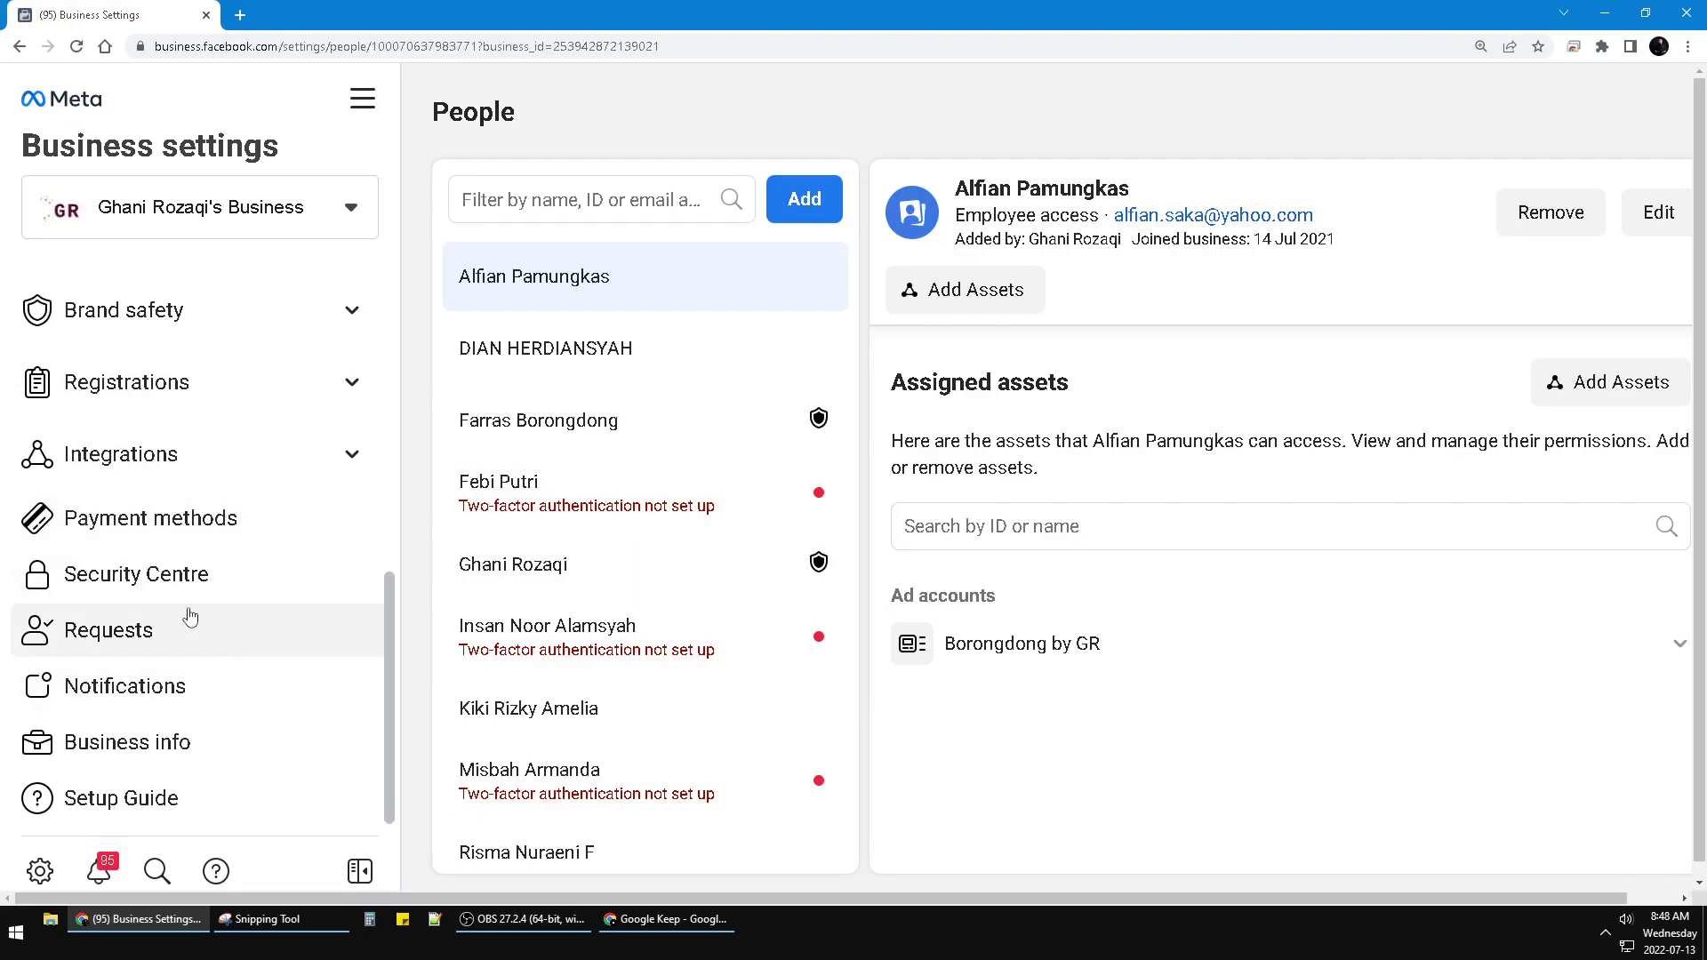
{"action": "scroll", "coordinate": [235, 549], "scroll_direction": "up", "scroll_amount": 4}
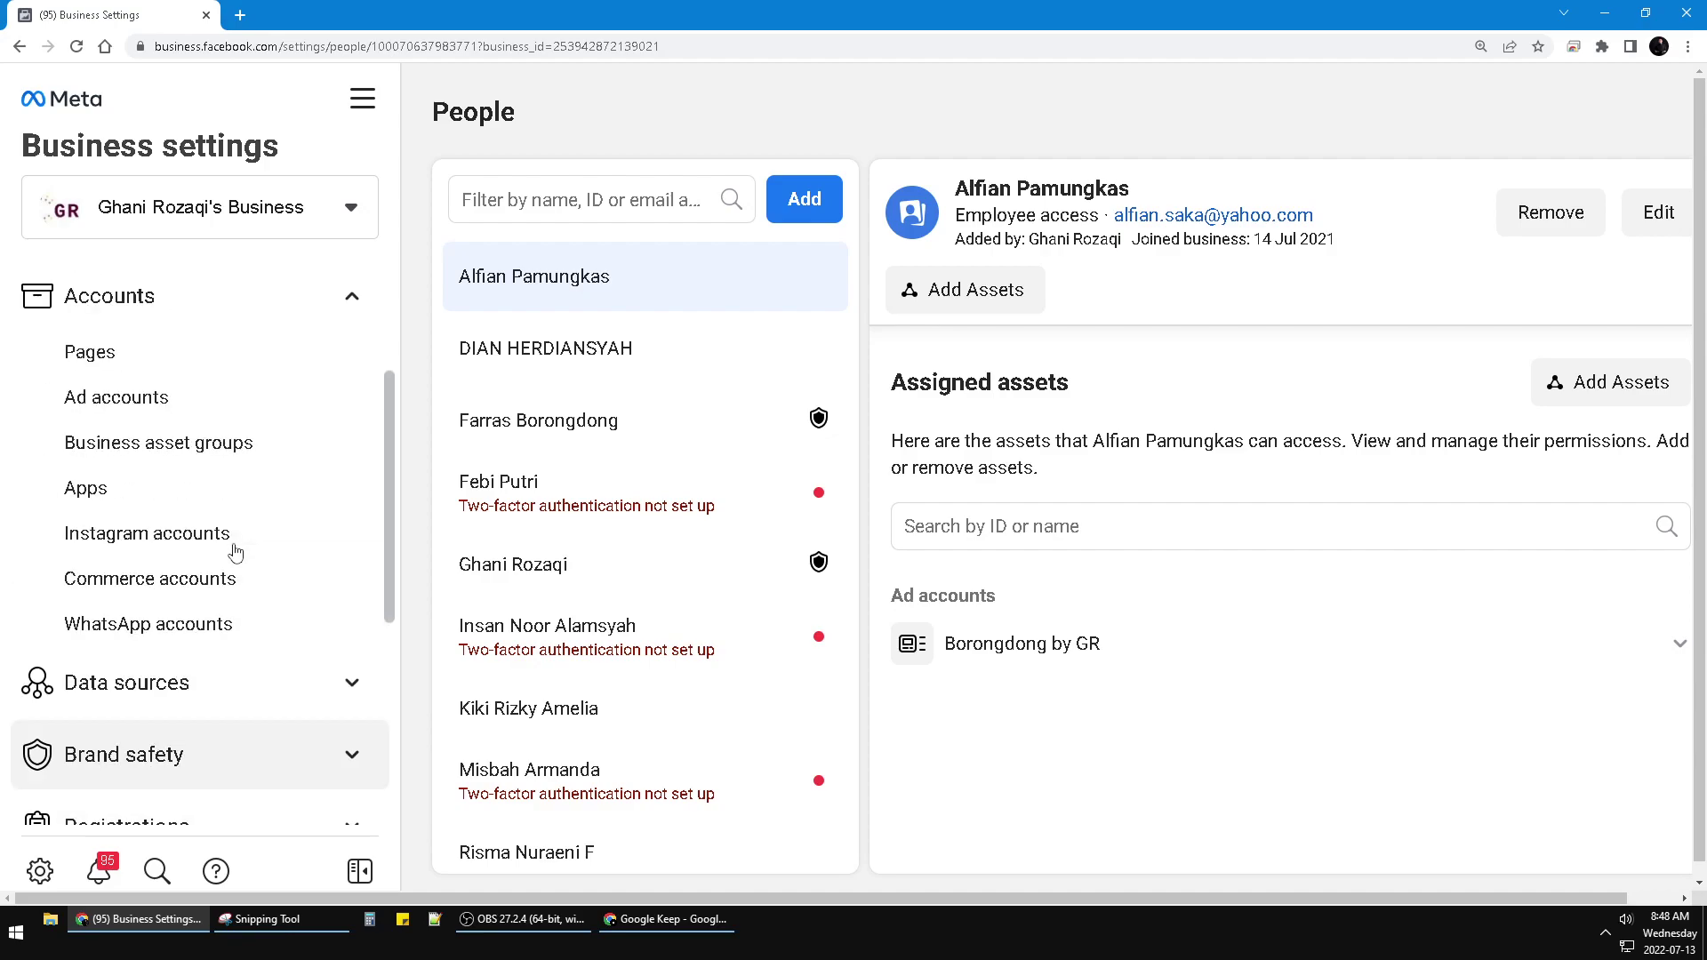
{"action": "scroll", "coordinate": [236, 549], "scroll_direction": "down", "scroll_amount": 5}
Show Payment methods: the MasterCard 3225 with its three connected ad accounts
{"action": "left_click", "coordinate": [150, 517]}
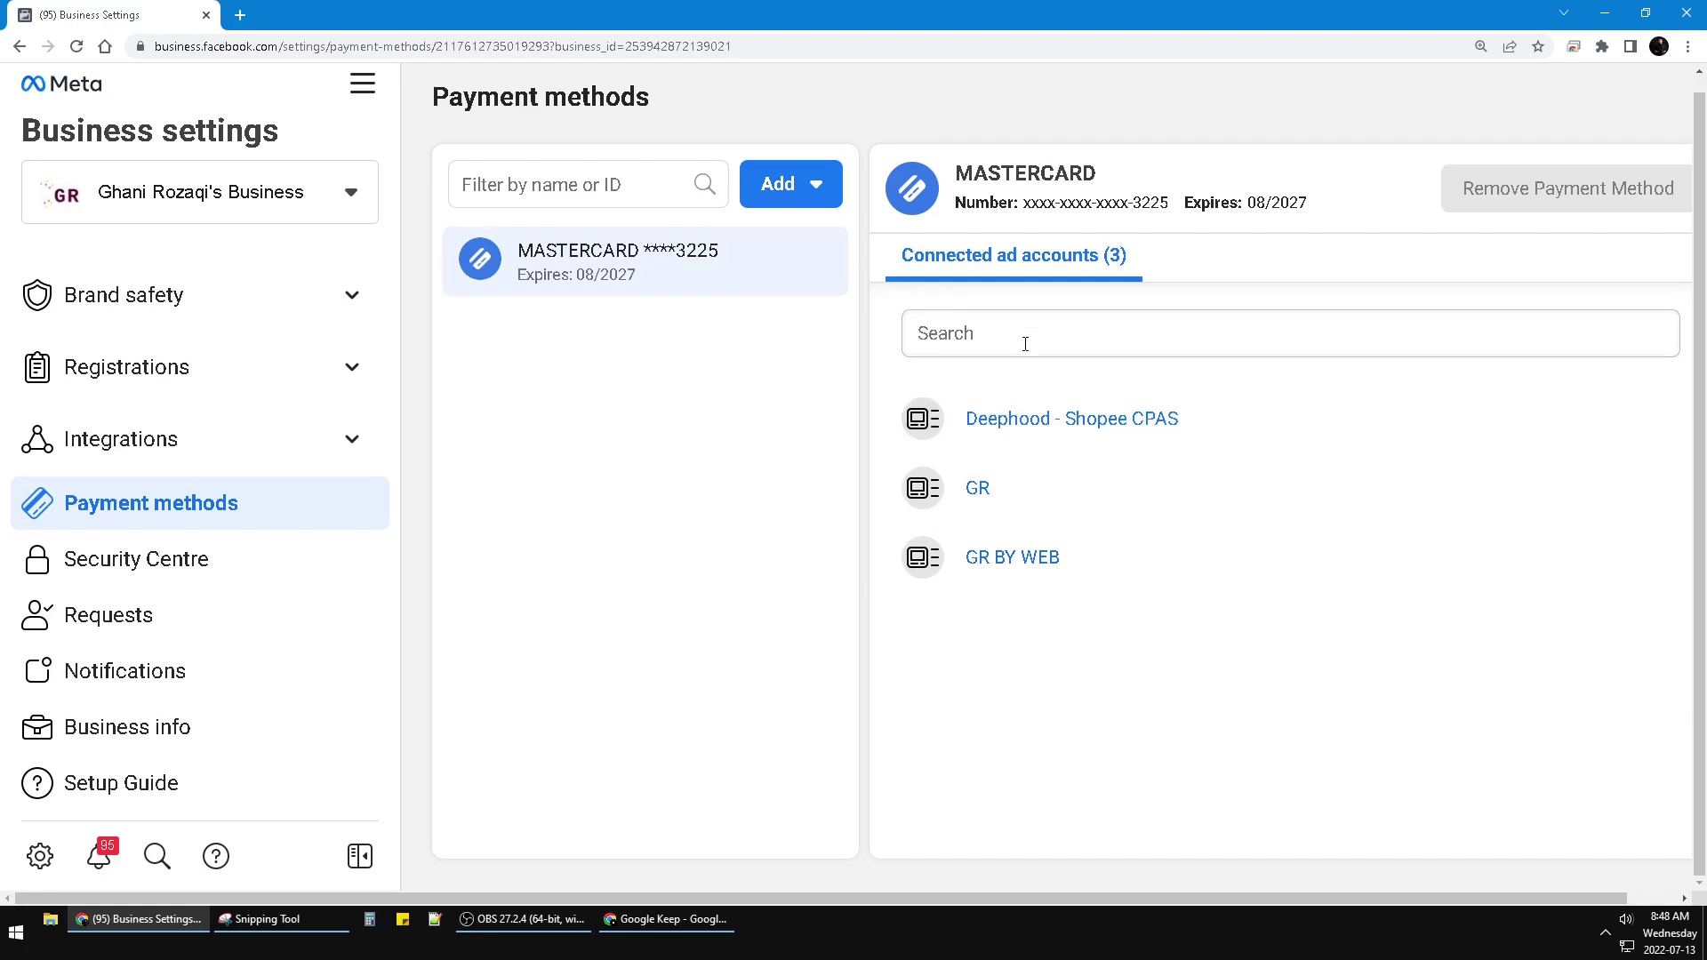
{"action": "scroll", "coordinate": [1022, 347], "scroll_direction": "right", "scroll_amount": 2}
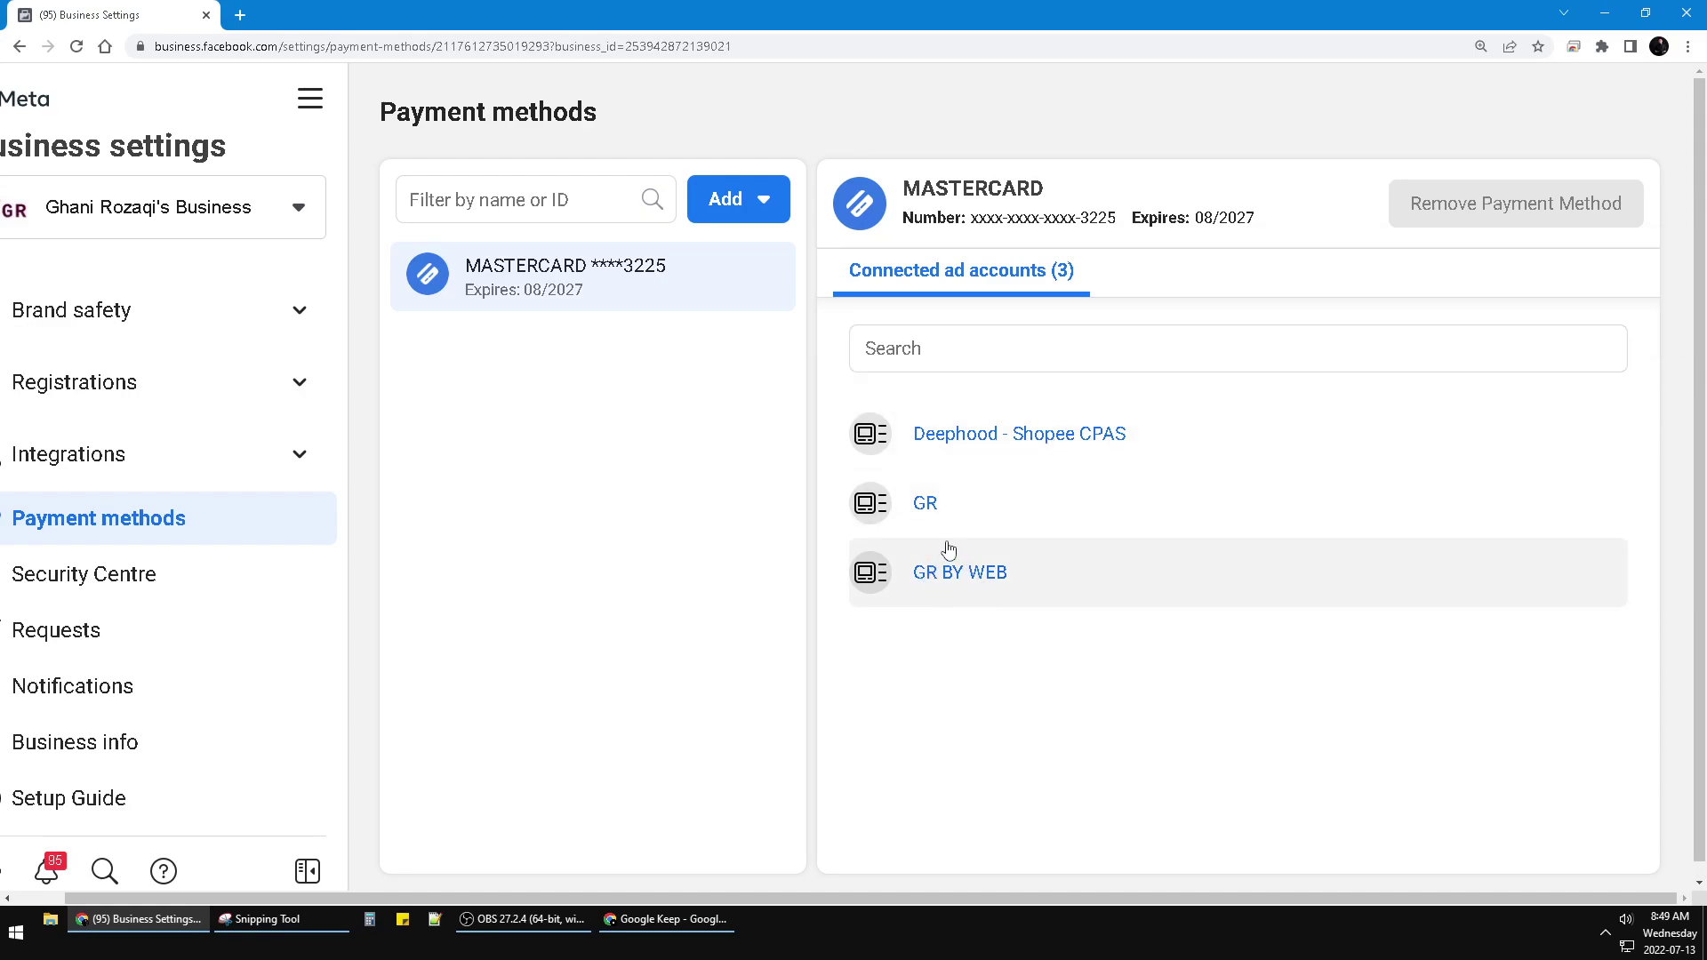
Open the connected GR ad account's campaigns in Ads Manager
{"action": "left_click", "coordinate": [924, 503]}
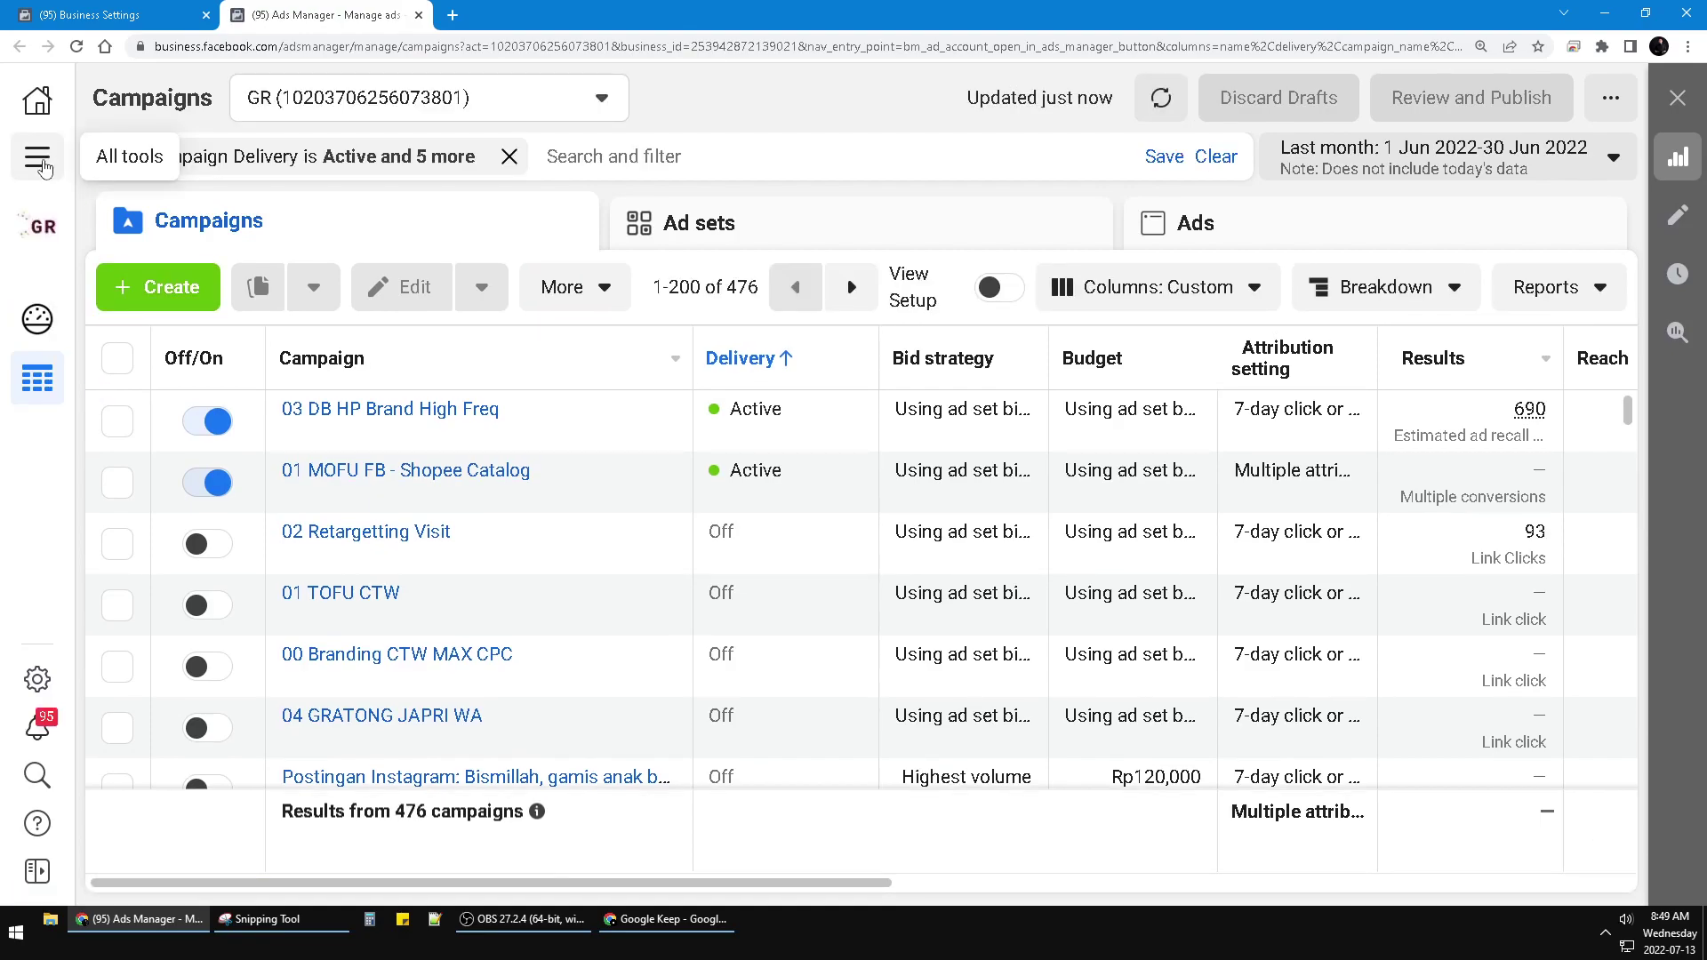
Open Billing payment activity for the GR ad account from All tools
{"action": "left_click", "coordinate": [39, 159]}
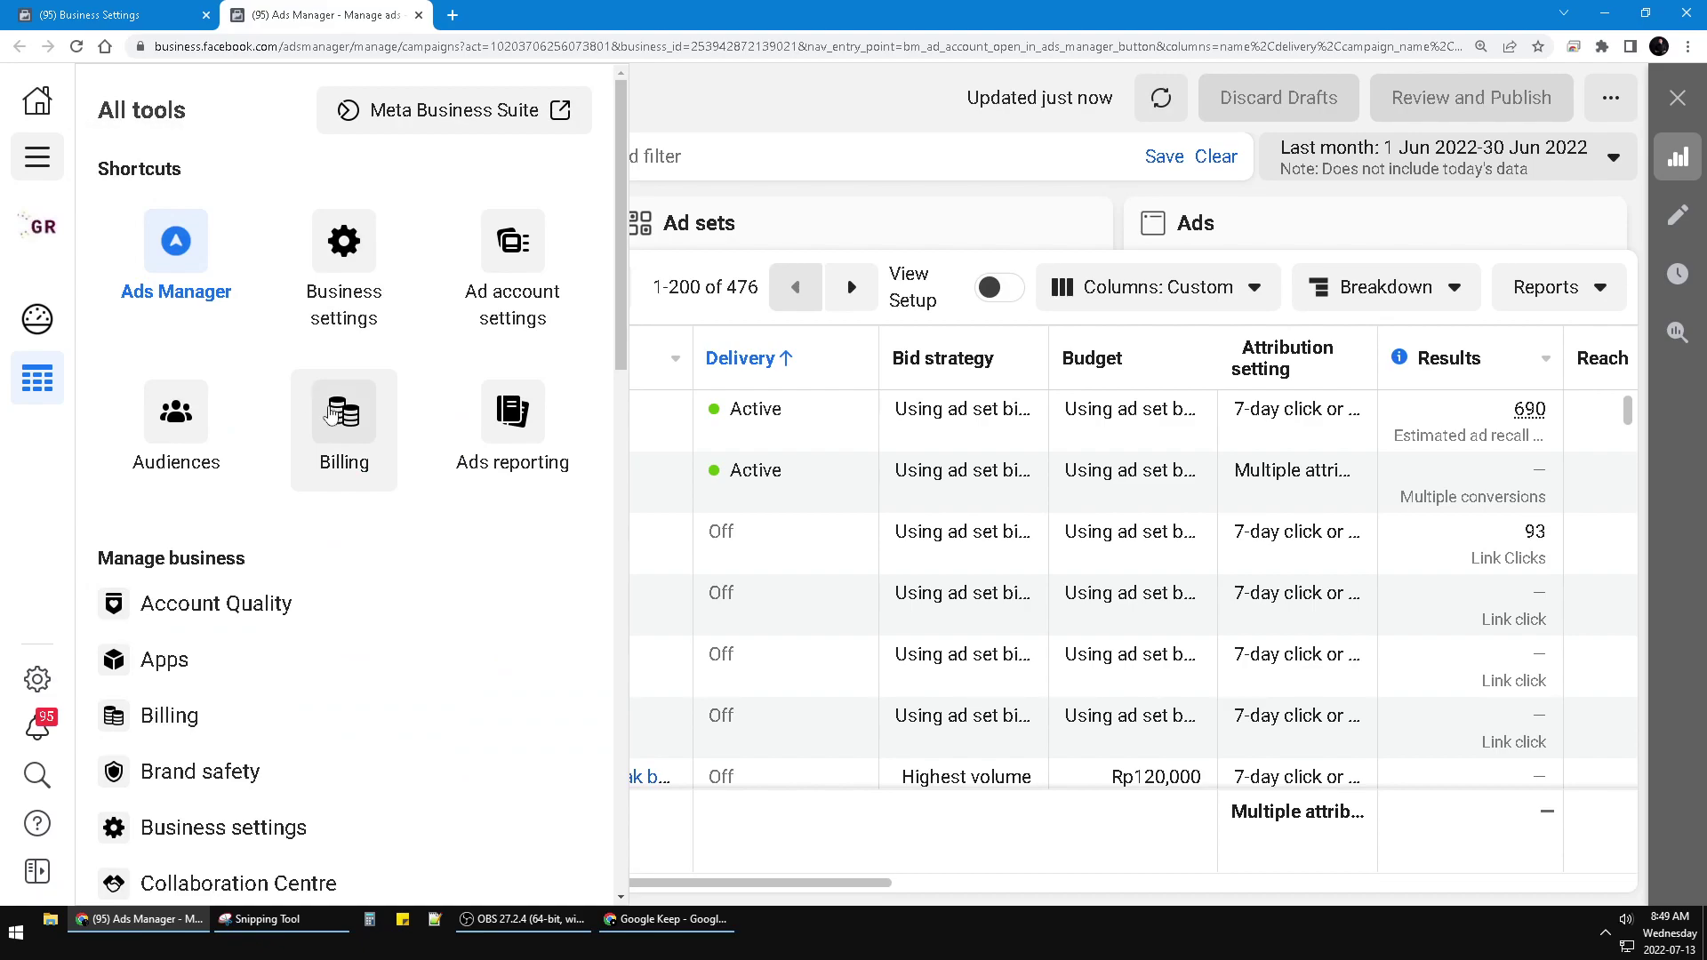
{"action": "left_click", "coordinate": [344, 420]}
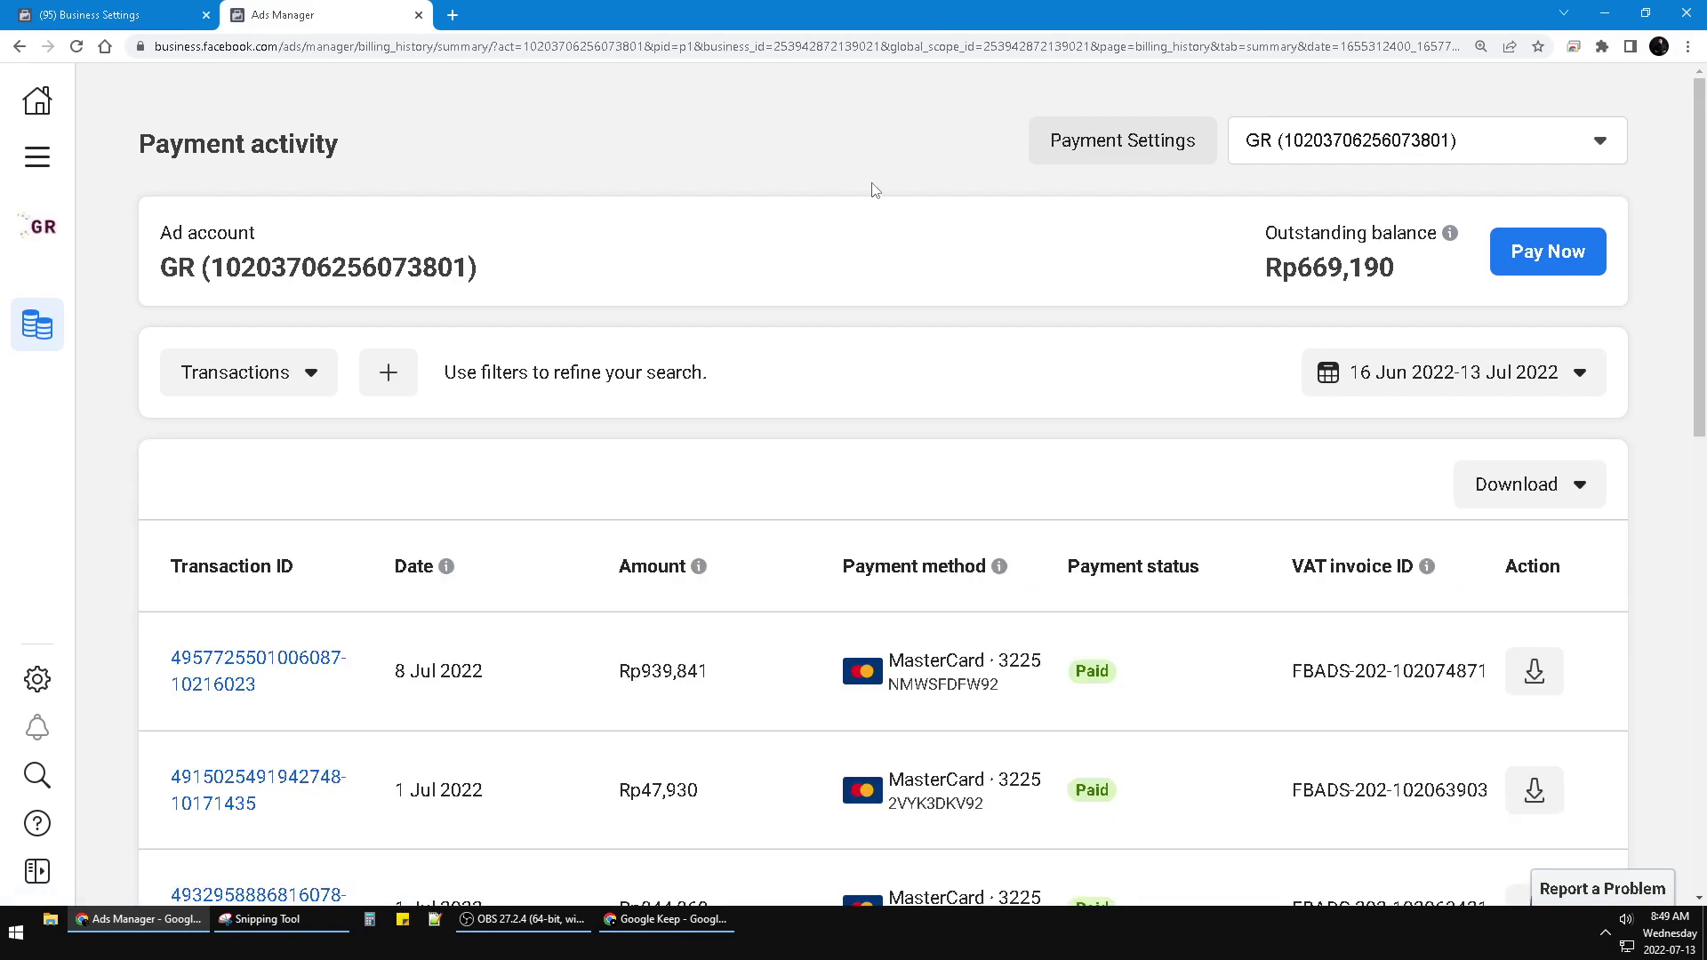
Show GR's Payment settings listing two MasterCard 3225 methods, one default
{"action": "left_click", "coordinate": [1132, 156]}
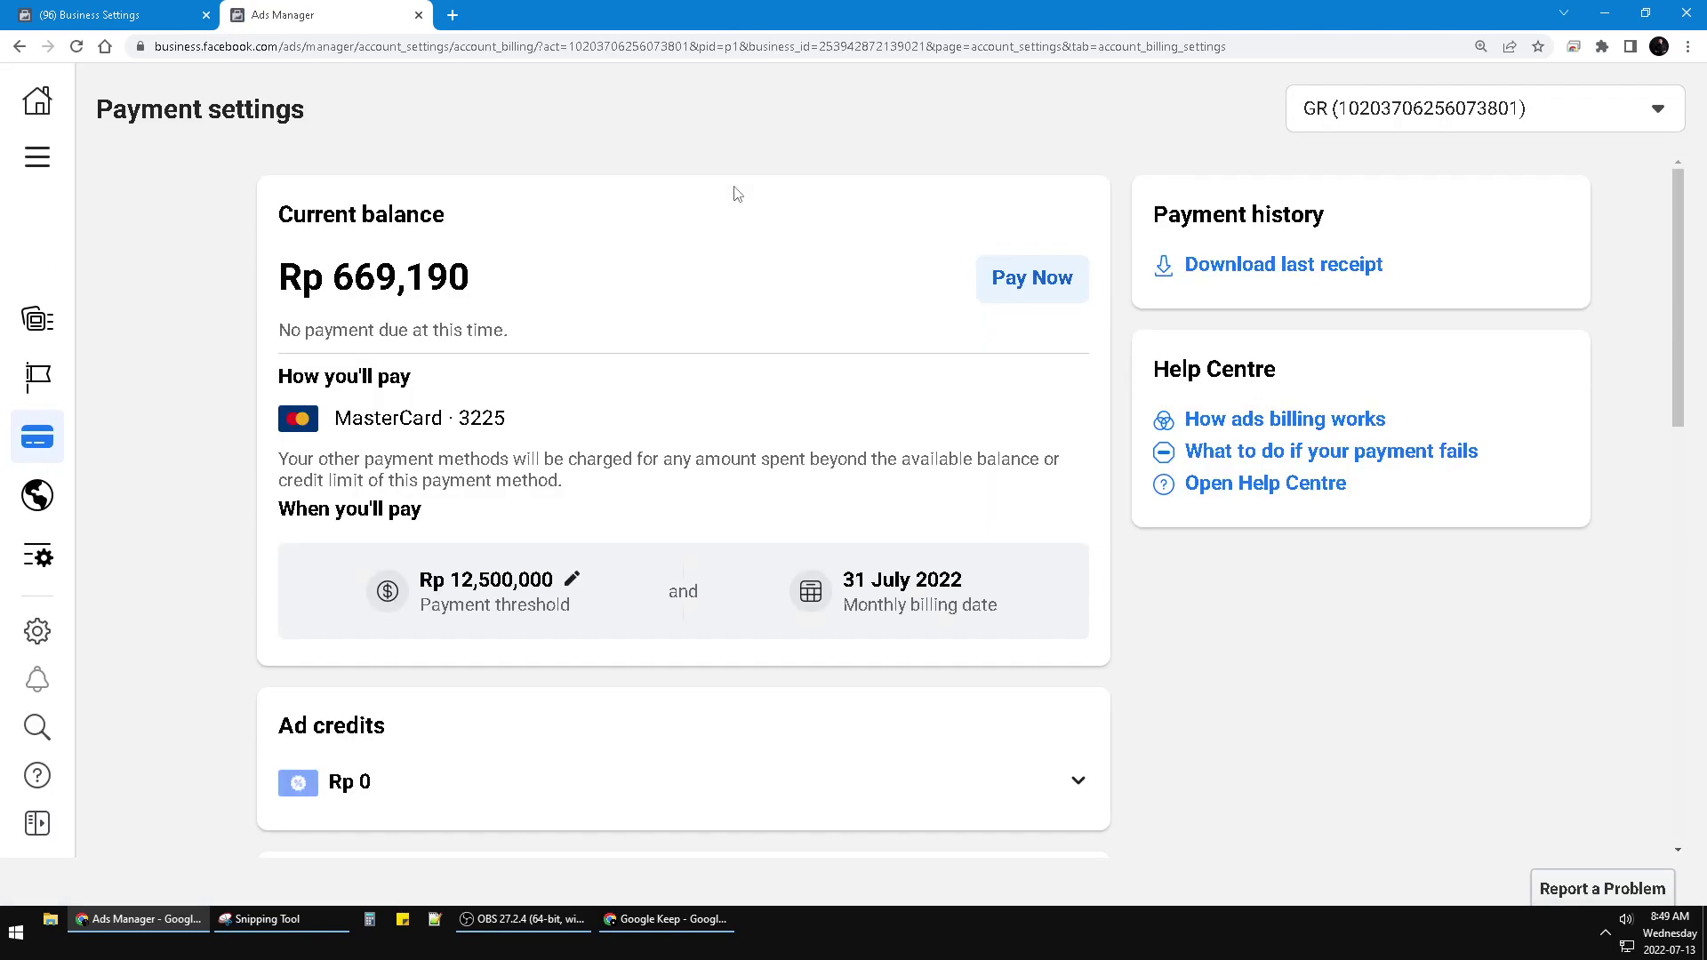
{"action": "scroll", "coordinate": [875, 351], "scroll_direction": "down", "scroll_amount": 3}
{"action": "scroll", "coordinate": [875, 350], "scroll_direction": "down", "scroll_amount": 2}
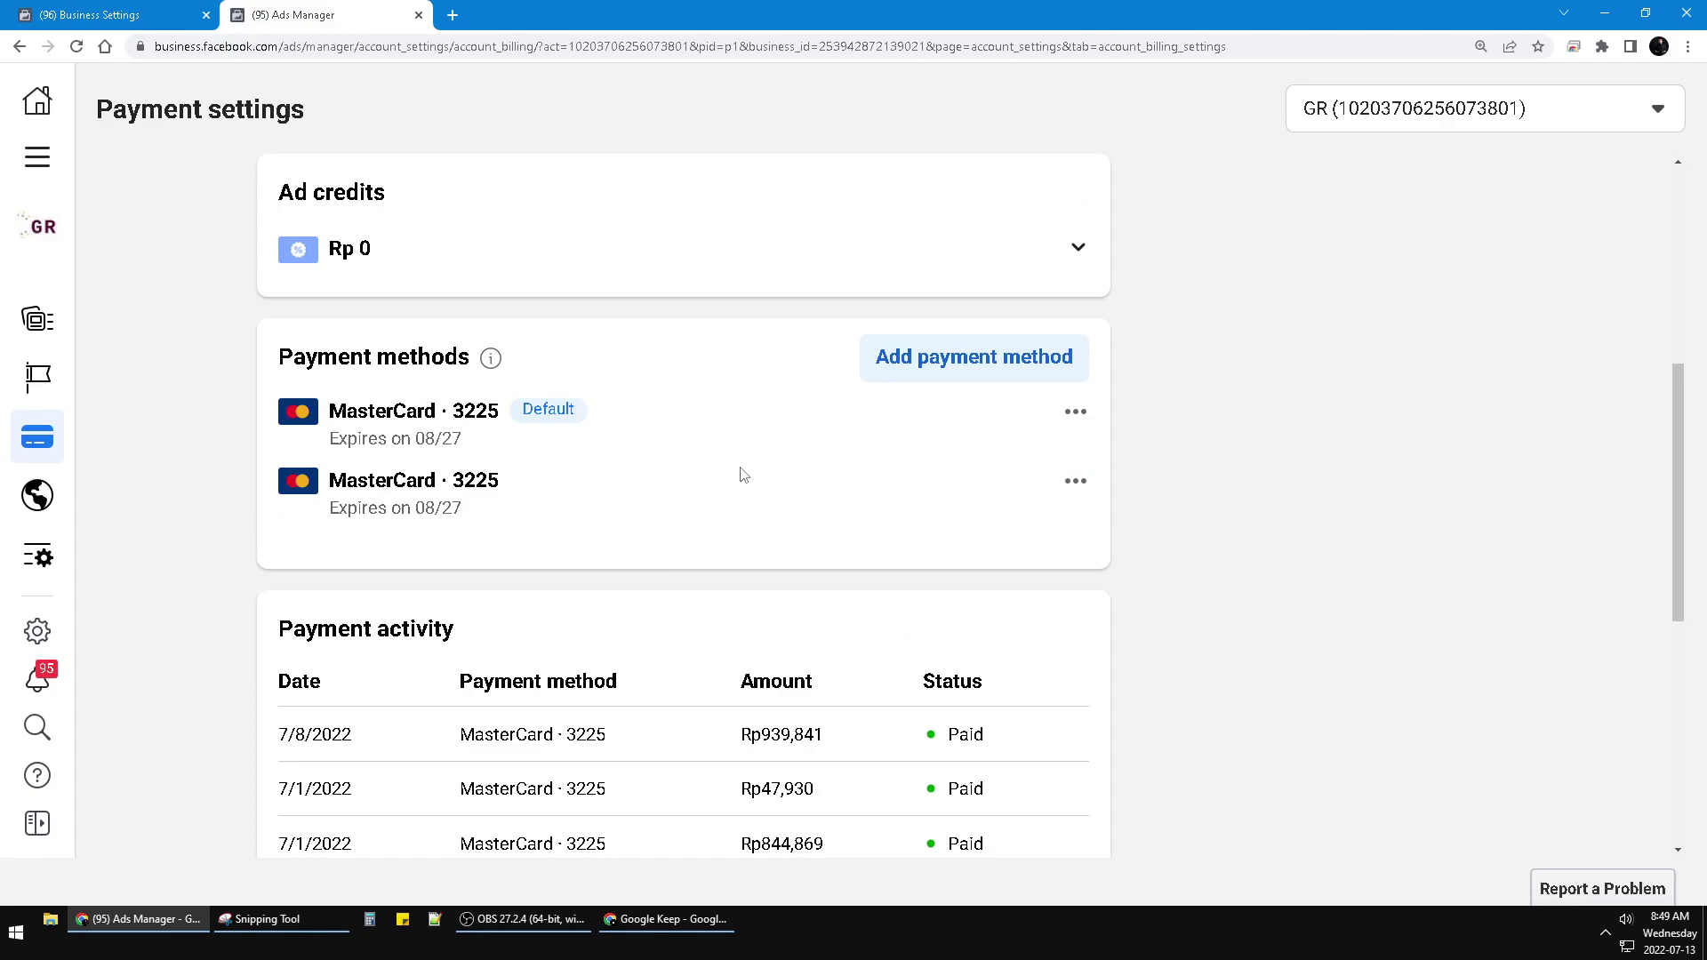
Remove the non-default MasterCard 3225 and dismiss the success message, leaving one default card
{"action": "mouse_move", "coordinate": [330, 507]}
{"action": "left_mouse_down"}
{"action": "mouse_move", "coordinate": [462, 507]}
{"action": "mouse_move", "coordinate": [328, 482]}
{"action": "left_mouse_up"}
{"action": "left_click", "coordinate": [593, 513]}
{"action": "left_click", "coordinate": [698, 526]}
{"action": "left_click", "coordinate": [1074, 481]}
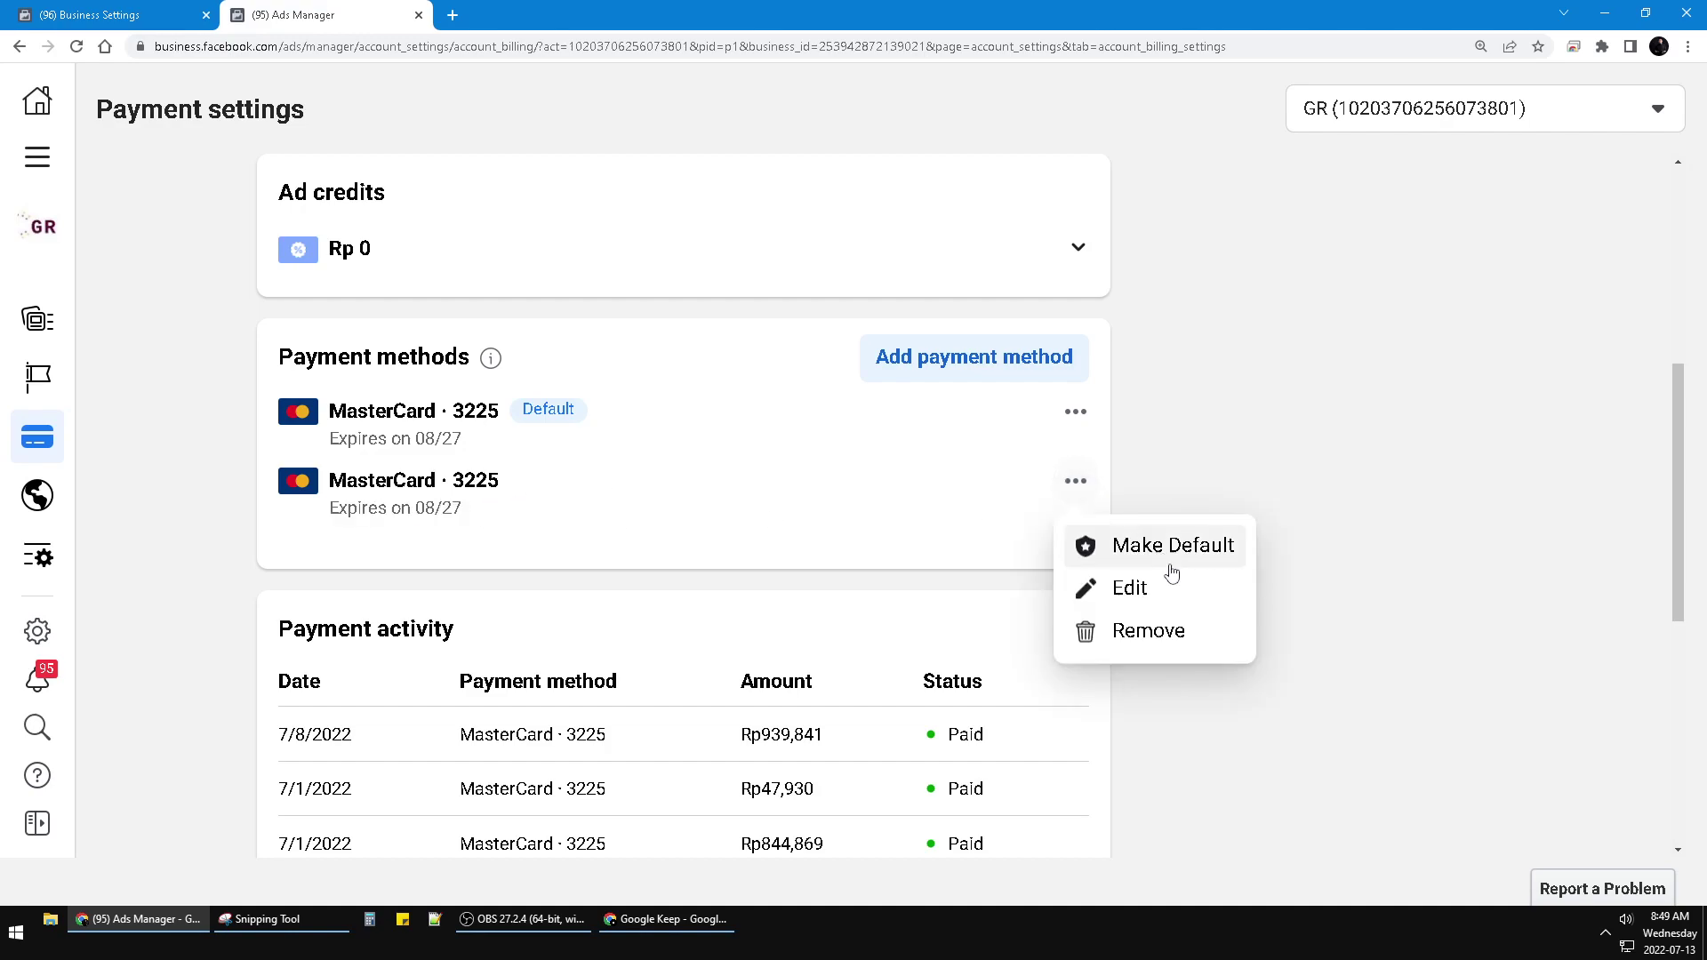
{"action": "left_click", "coordinate": [1149, 631]}
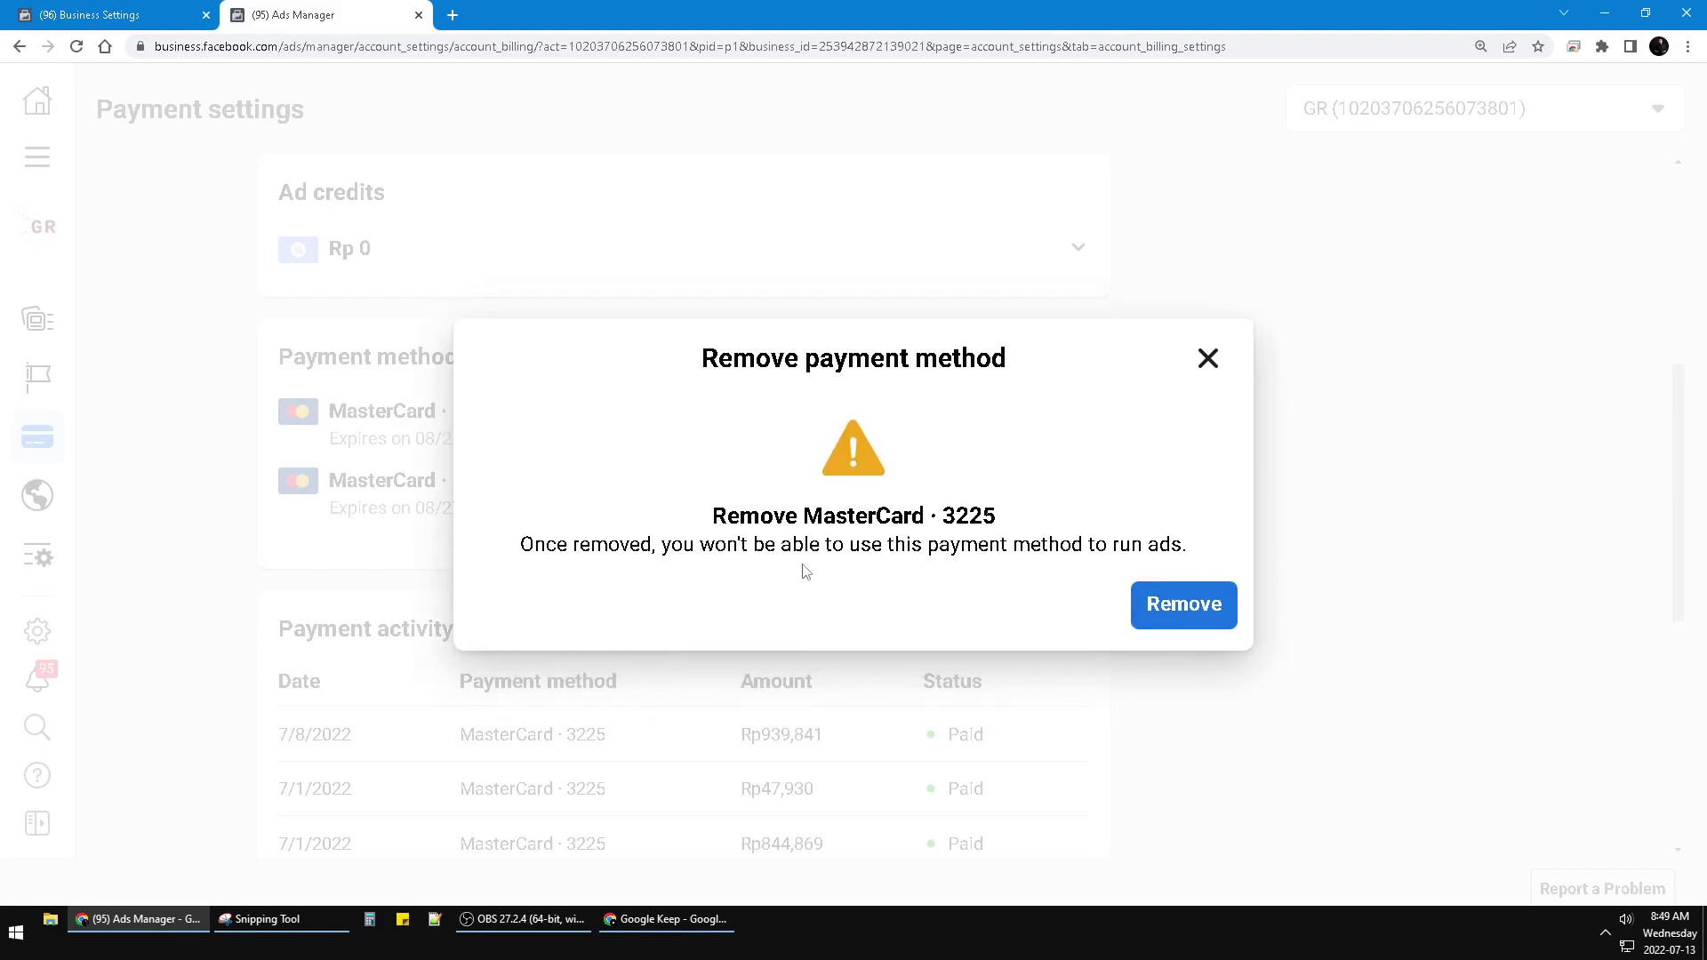
{"action": "left_click", "coordinate": [1200, 614]}
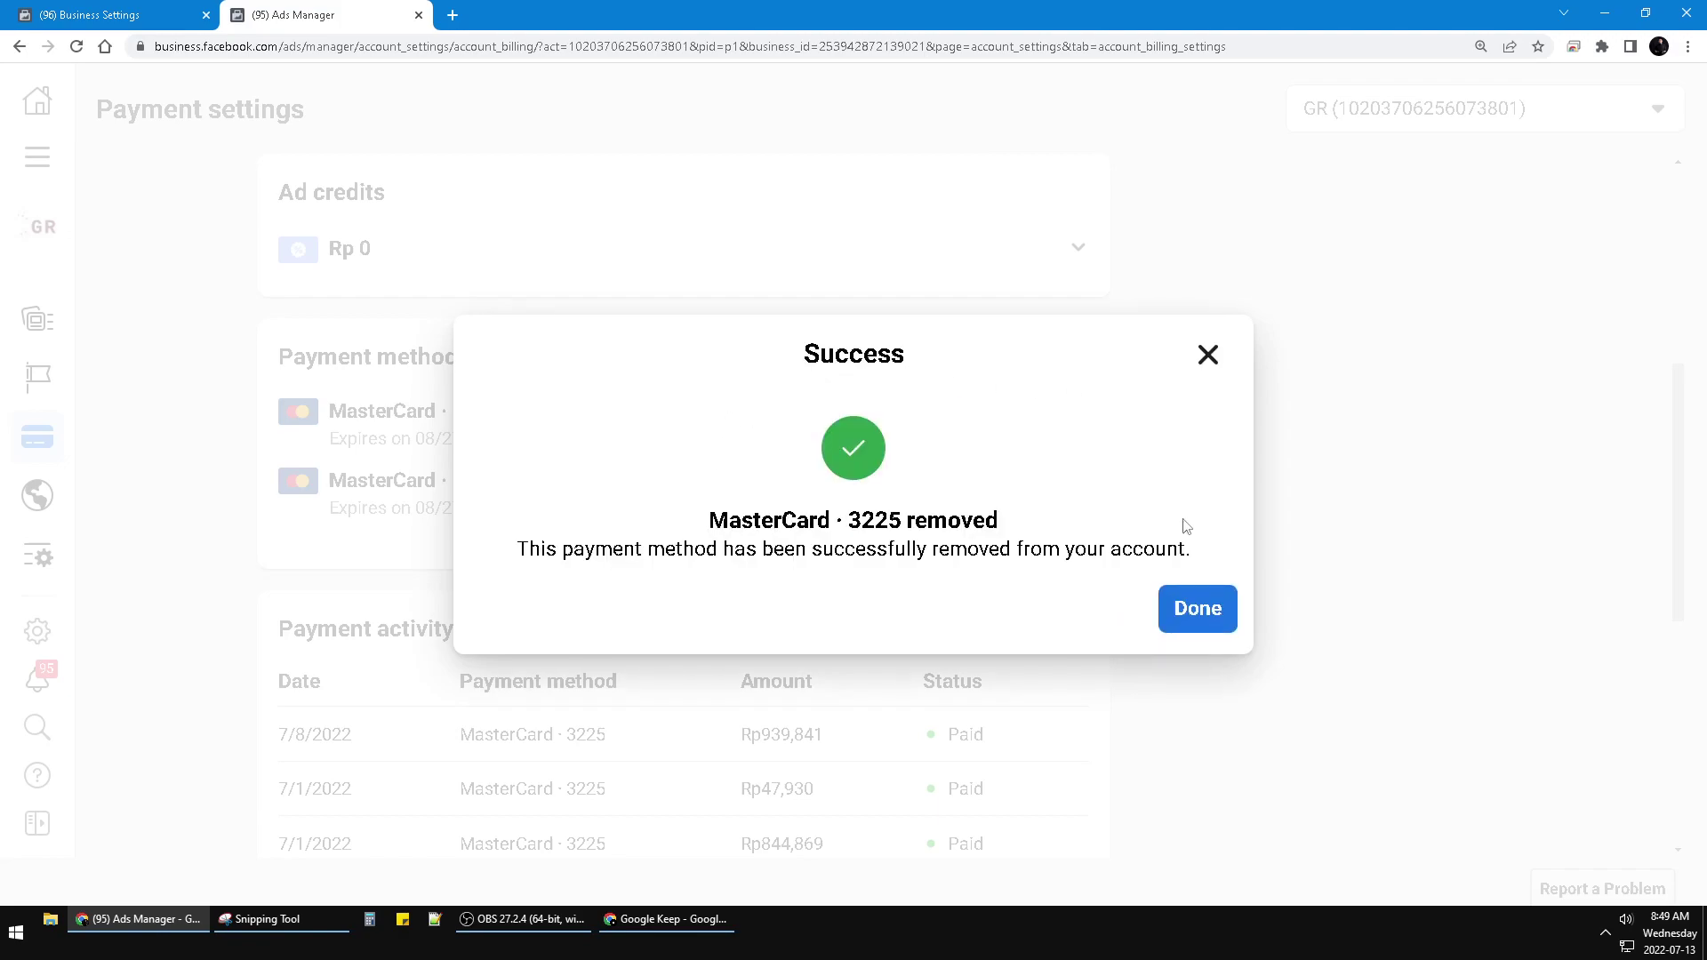
{"action": "left_click", "coordinate": [1208, 356]}
{"action": "scroll", "coordinate": [870, 529], "scroll_direction": "down", "scroll_amount": 3}
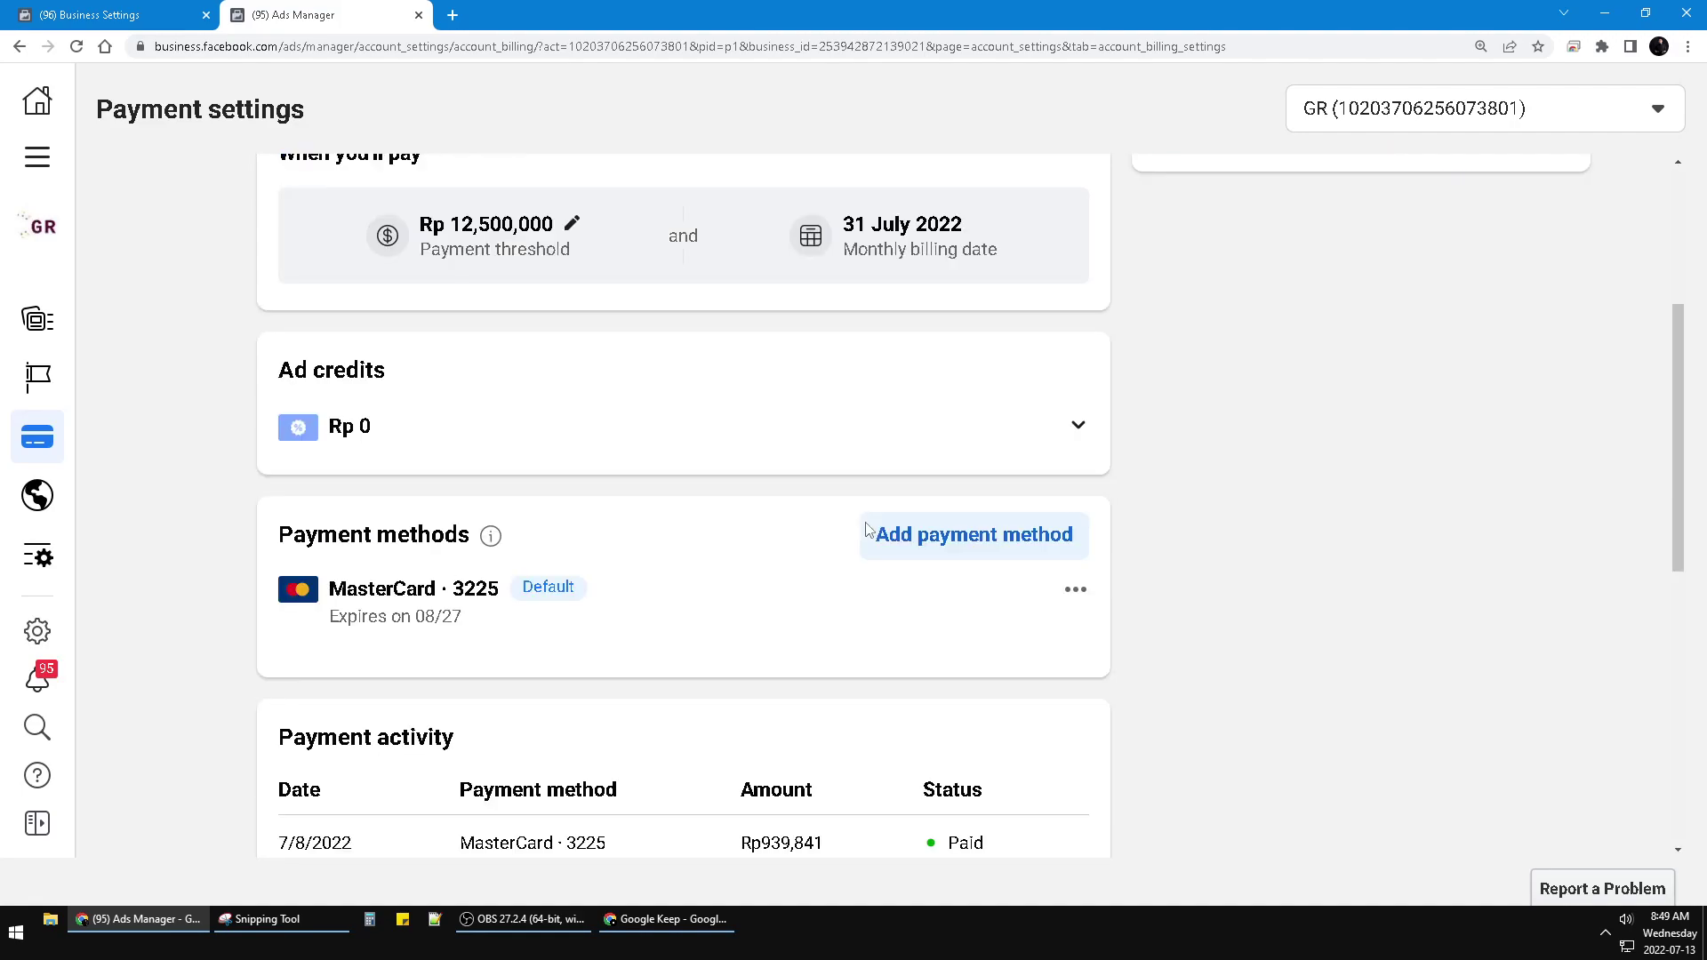
{"action": "scroll", "coordinate": [869, 529], "scroll_direction": "down", "scroll_amount": 1}
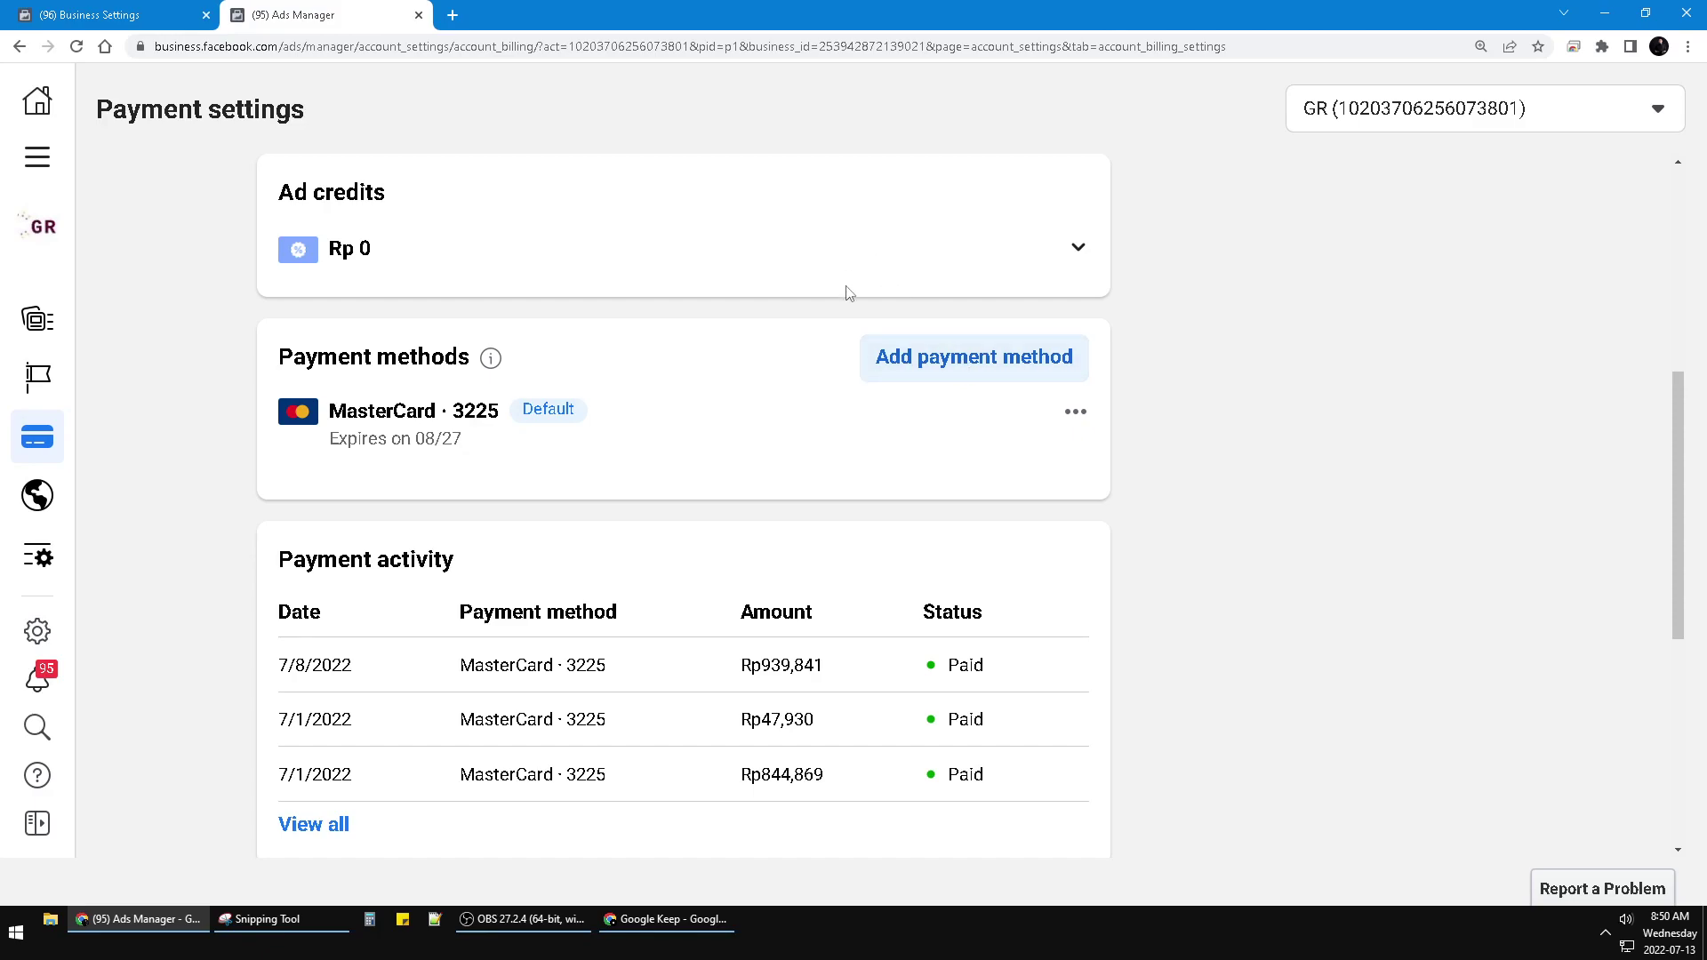
{"action": "scroll", "coordinate": [756, 431], "scroll_direction": "up", "scroll_amount": 4}
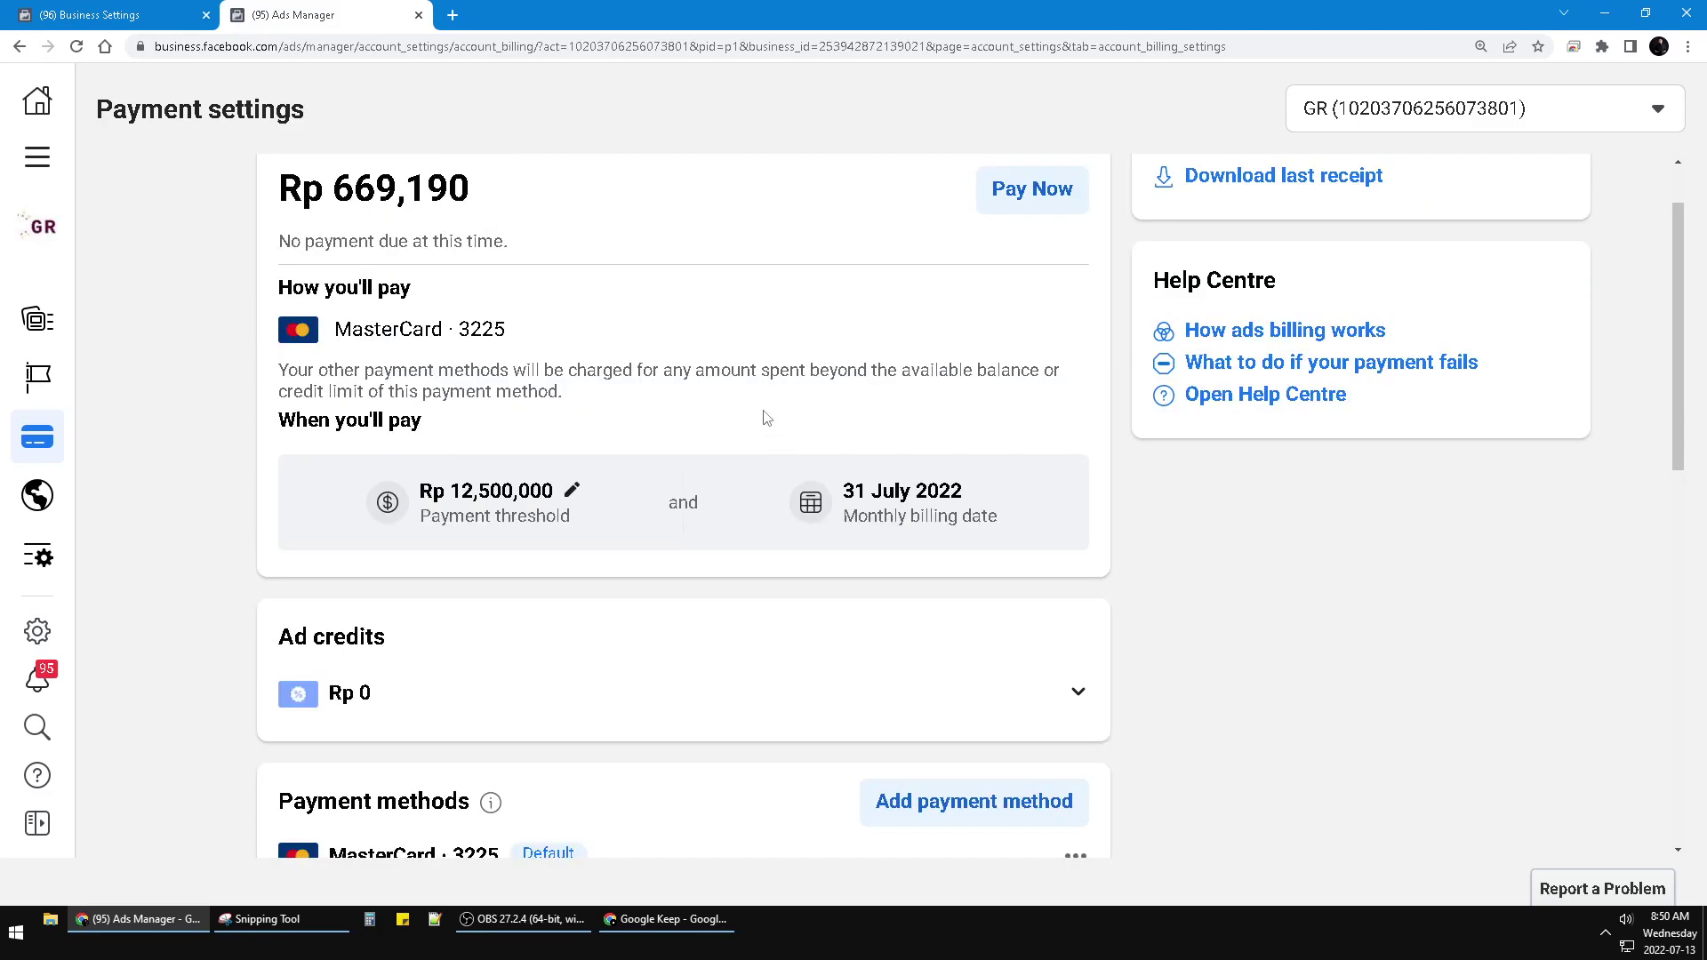